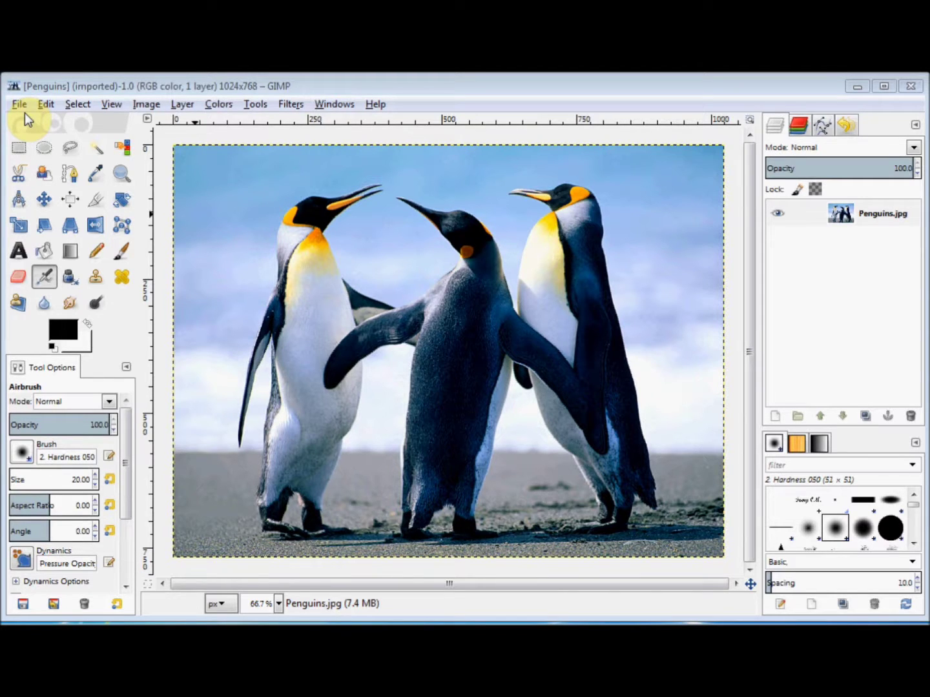
Step: Choose the Zoom tool, set to zoom in, for the penguins photo
click(122, 171)
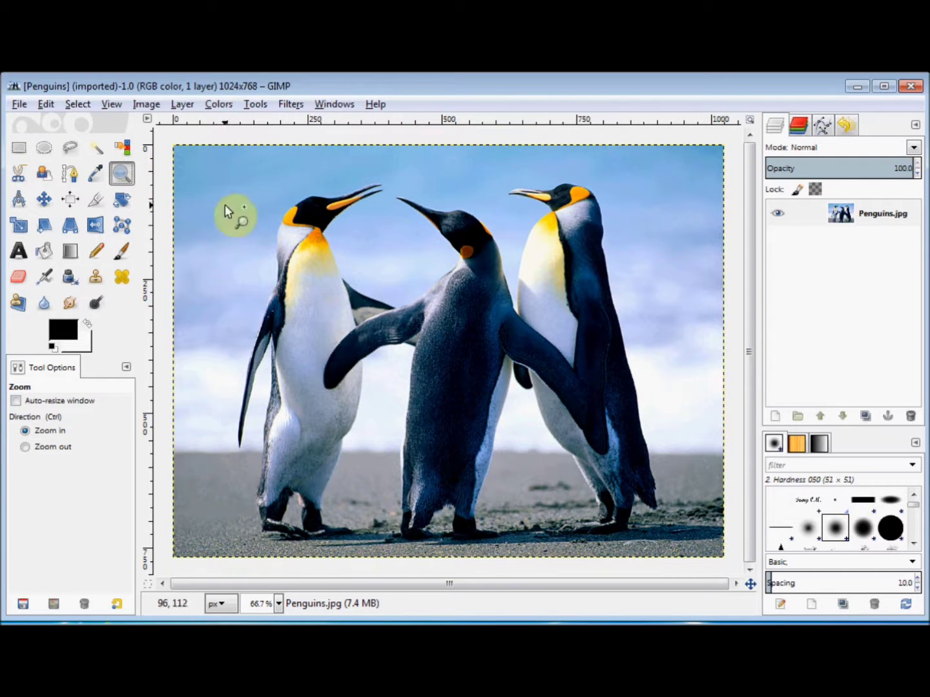
Step: Zoom in three times on the middle penguin's neck, from 66.7% to 300%
click(458, 251)
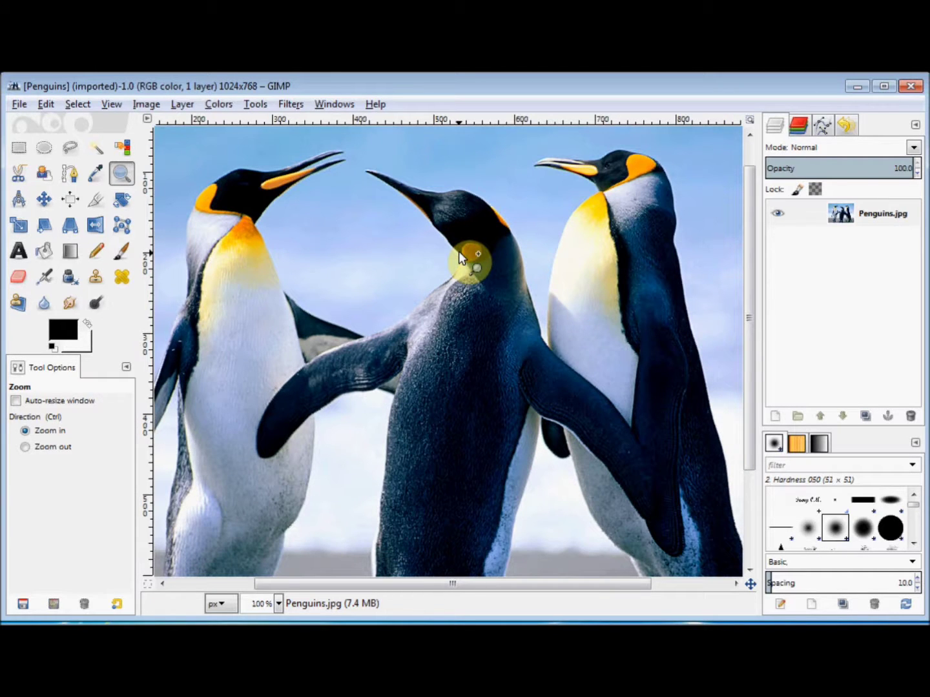
click(458, 251)
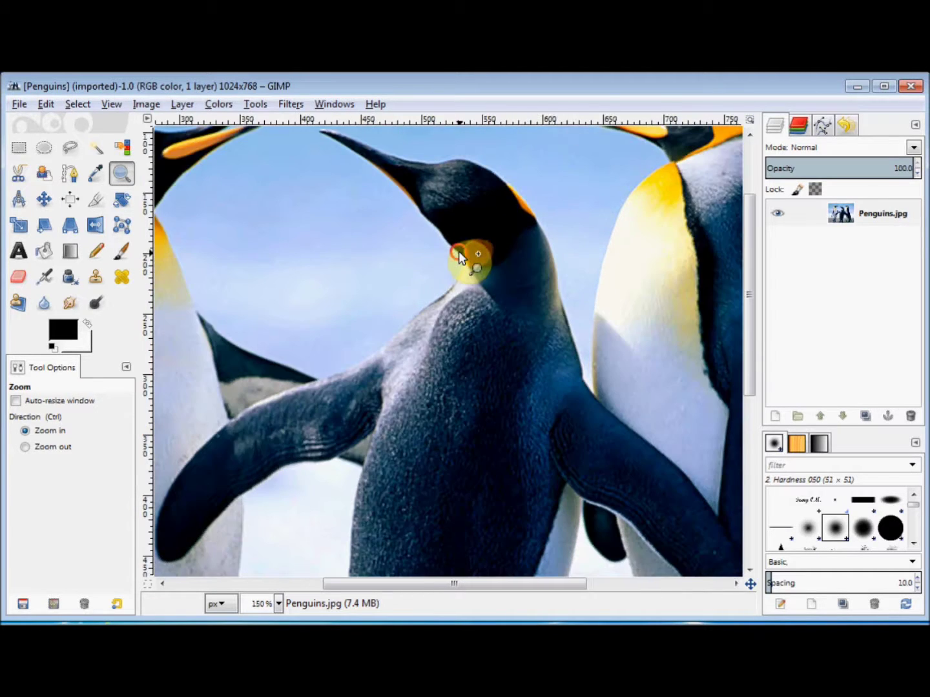
click(458, 251)
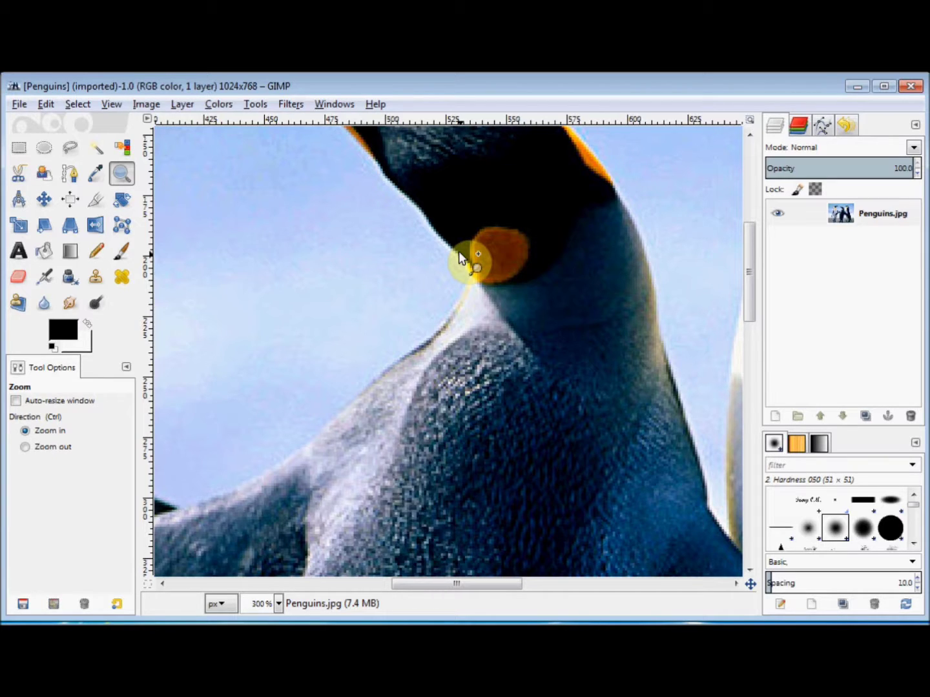
Step: Zoom out with Ctrl held through 200%, 150% and 100% back to 66.7%
key(ctrl)
click(458, 252)
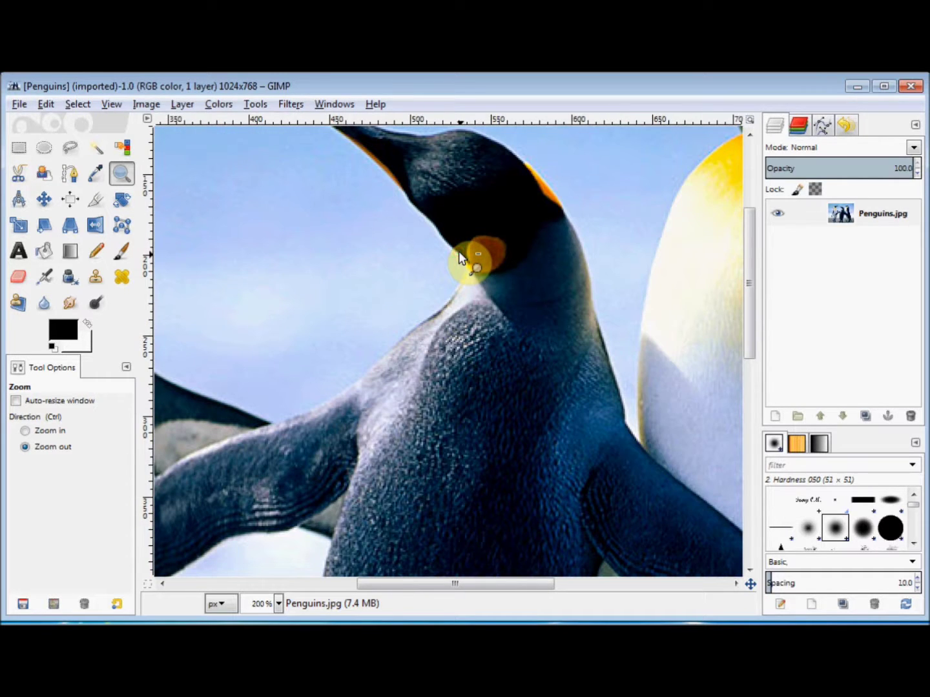
click(458, 251)
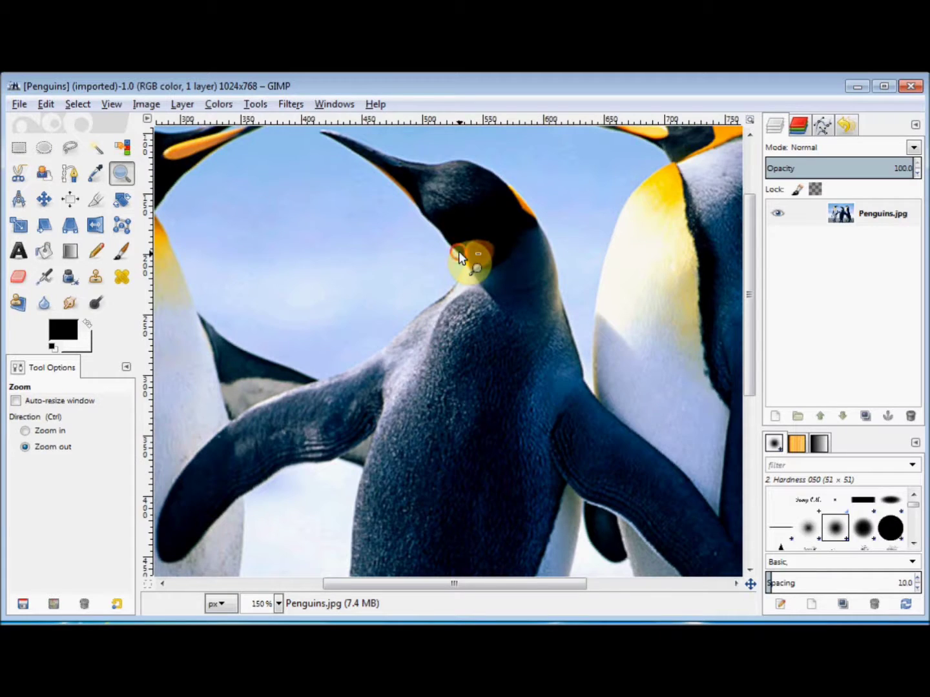
click(459, 251)
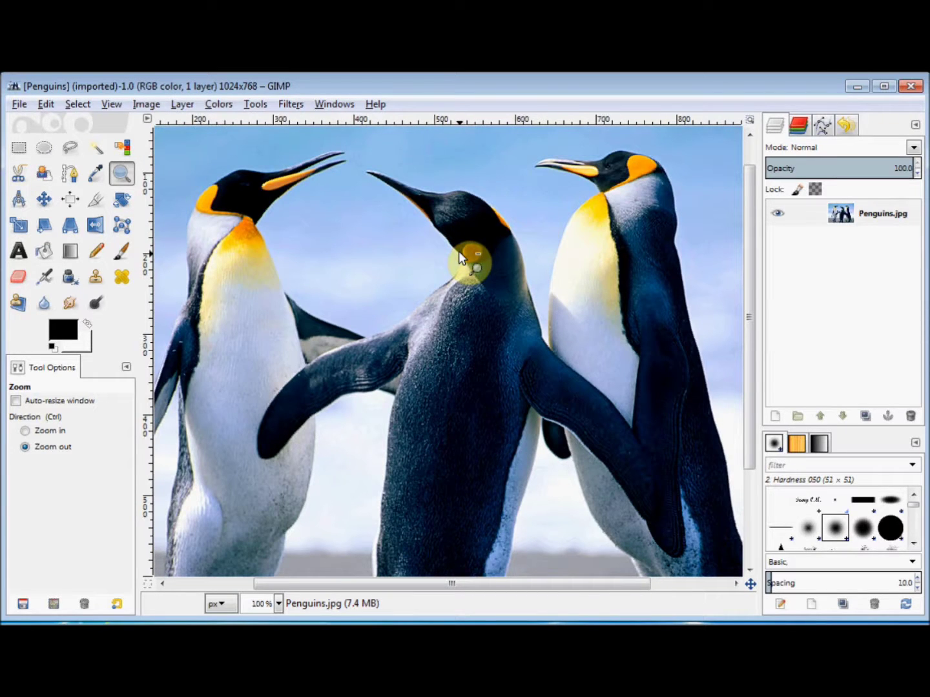
click(458, 251)
key(ctrl)
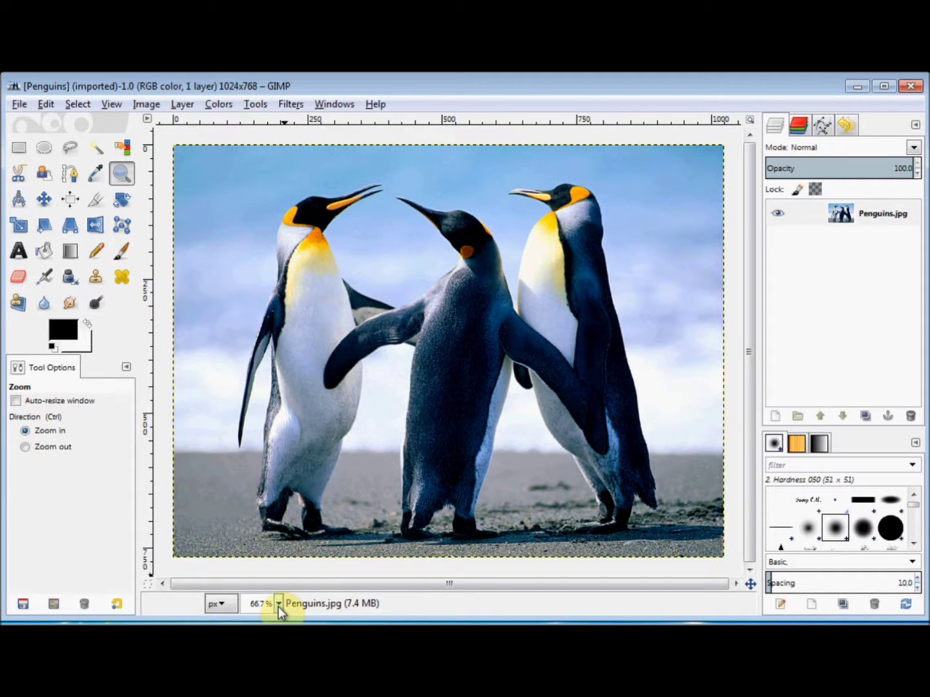
click(277, 604)
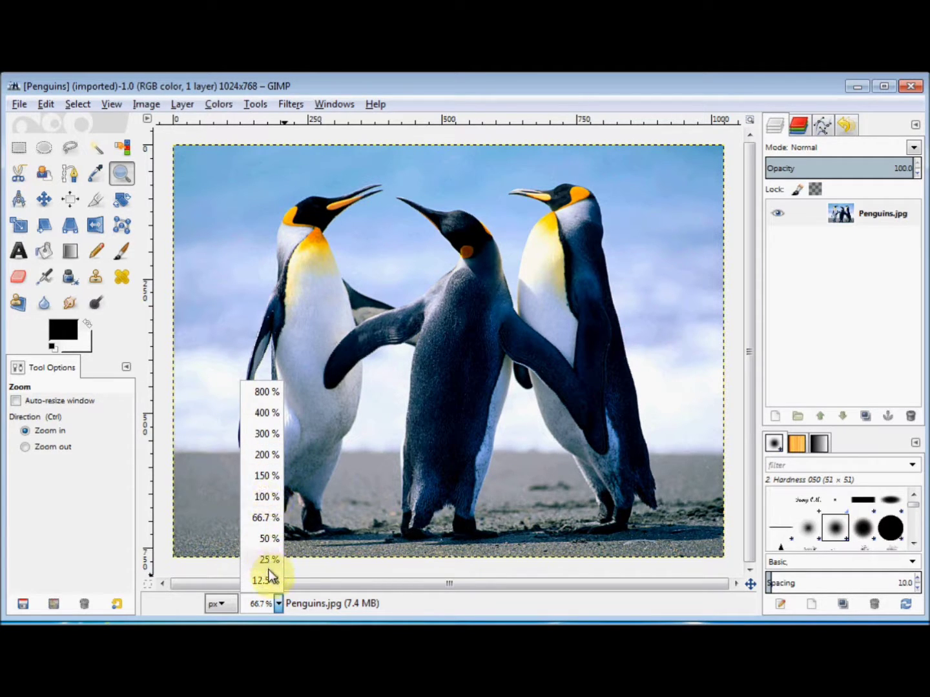
click(280, 608)
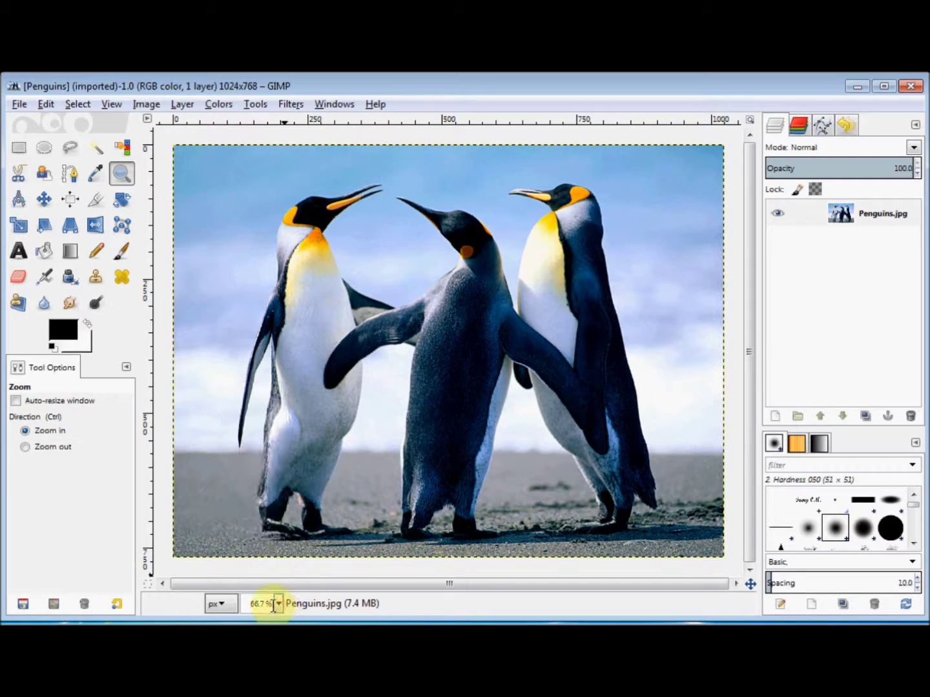
drag(267, 603, 254, 602)
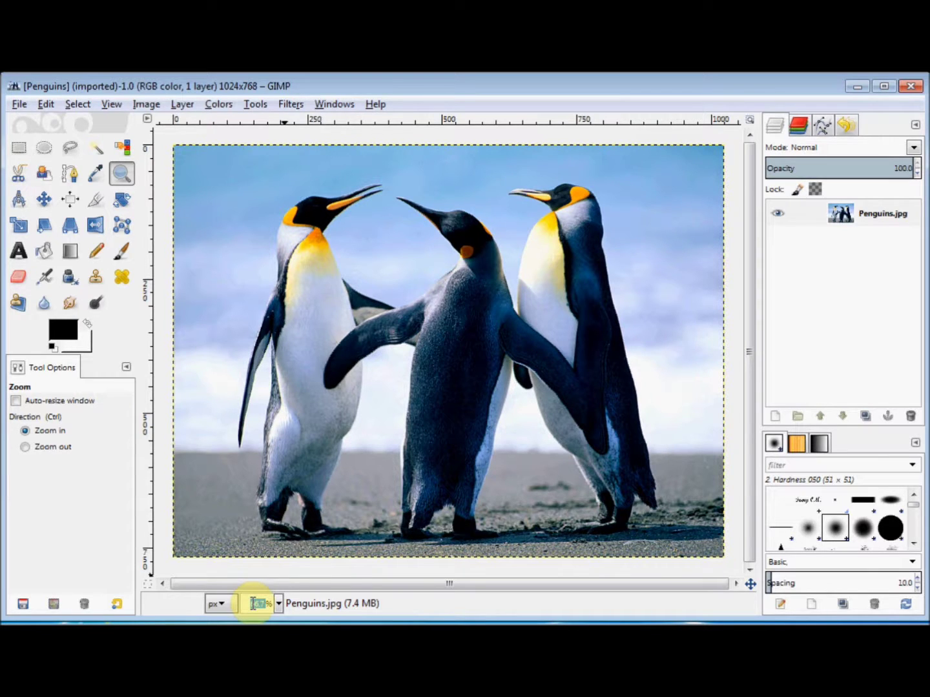
Step: With the Zoom tool, drag a rectangle around the middle penguin's head to reach 326%
click(130, 177)
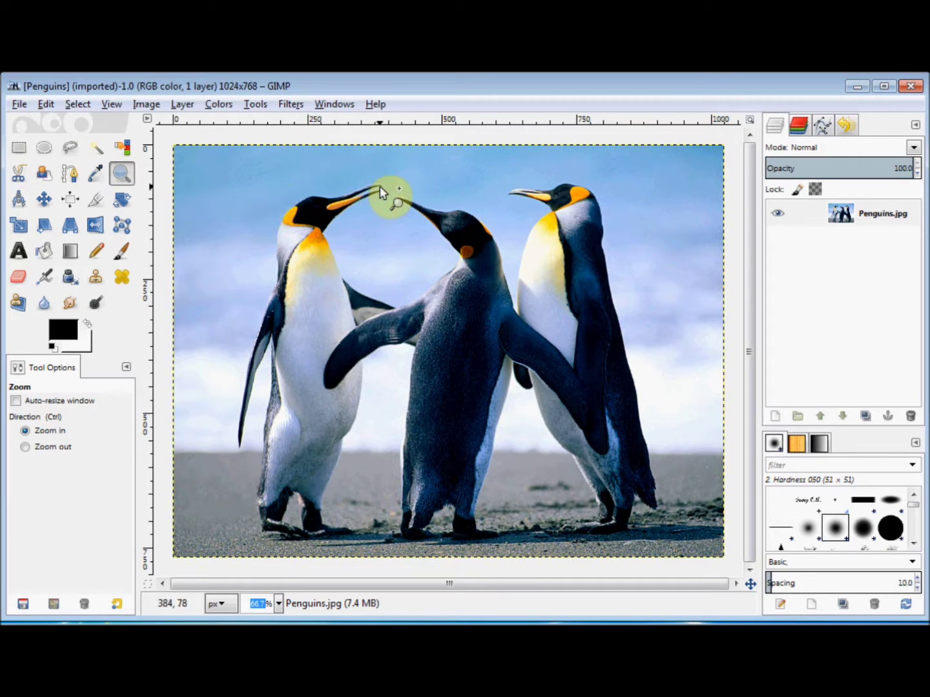
drag(386, 187, 508, 282)
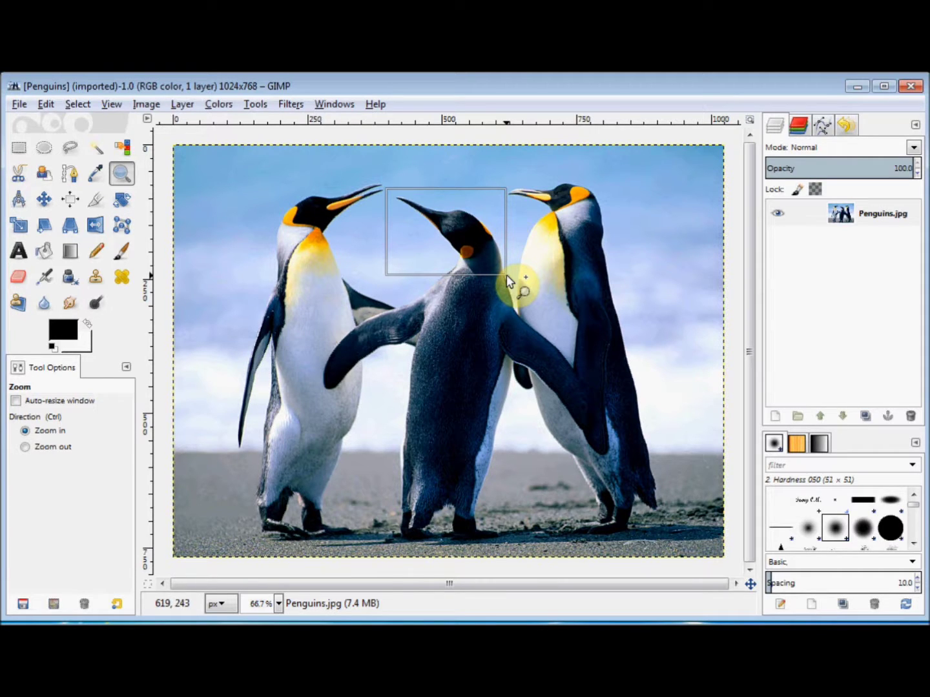
drag(507, 278, 507, 278)
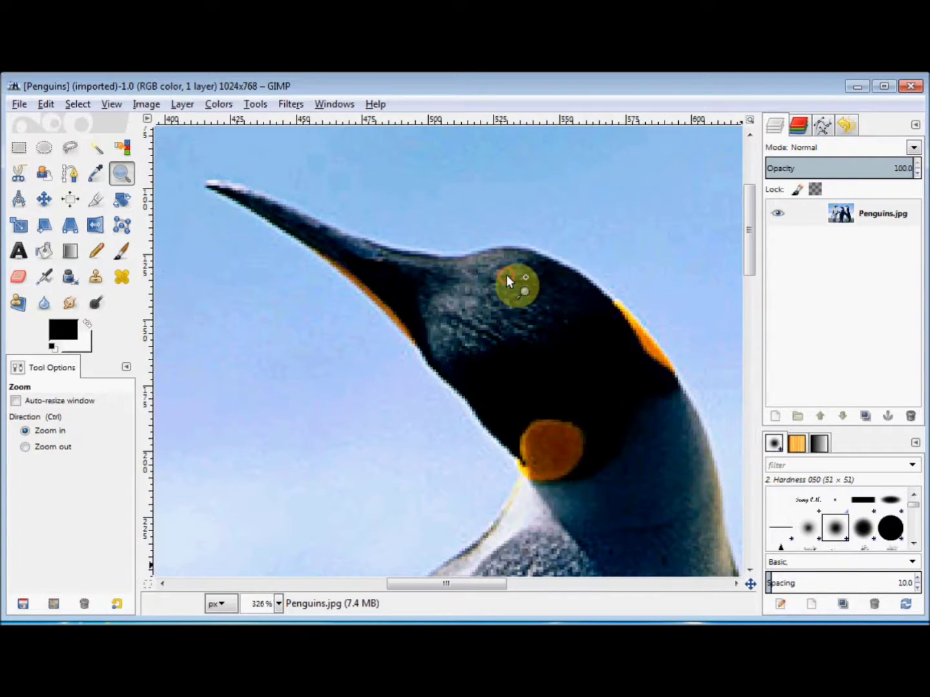